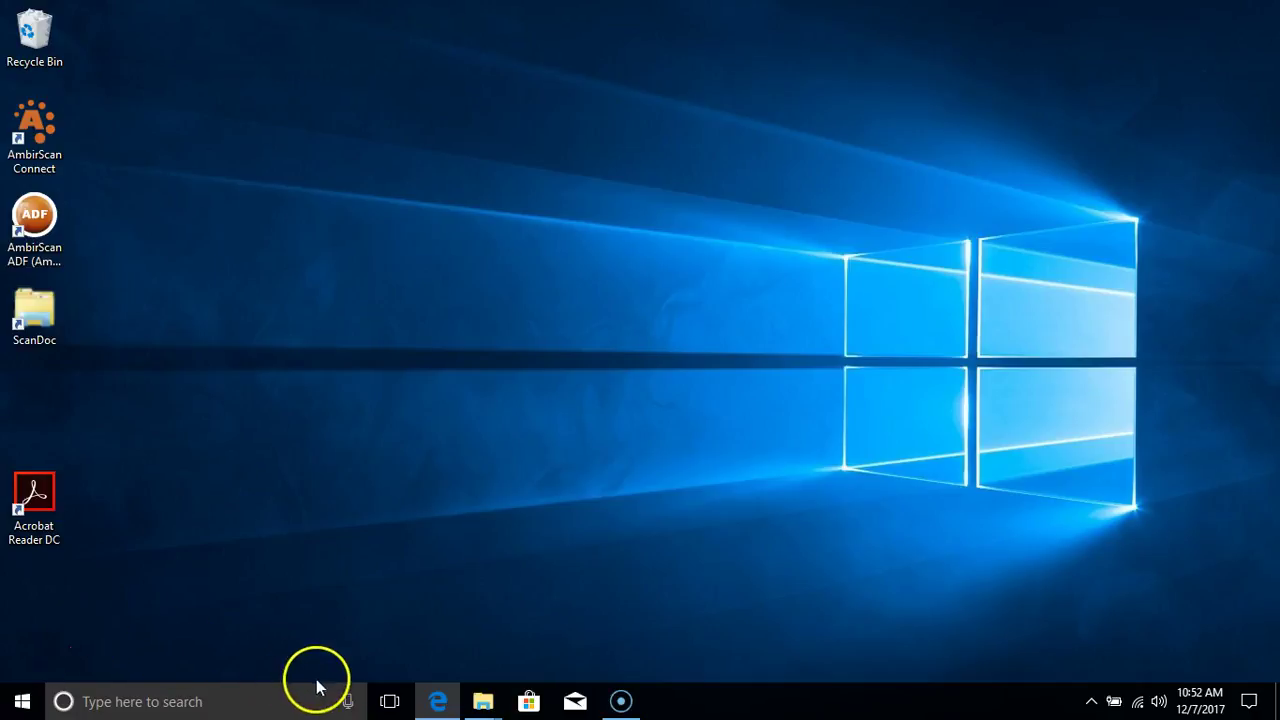
Show the tray's QuickScan submenu listing Card, Document(Color), Color-Duplex, GS and GS-Duplex presets.
left_click(1090, 701)
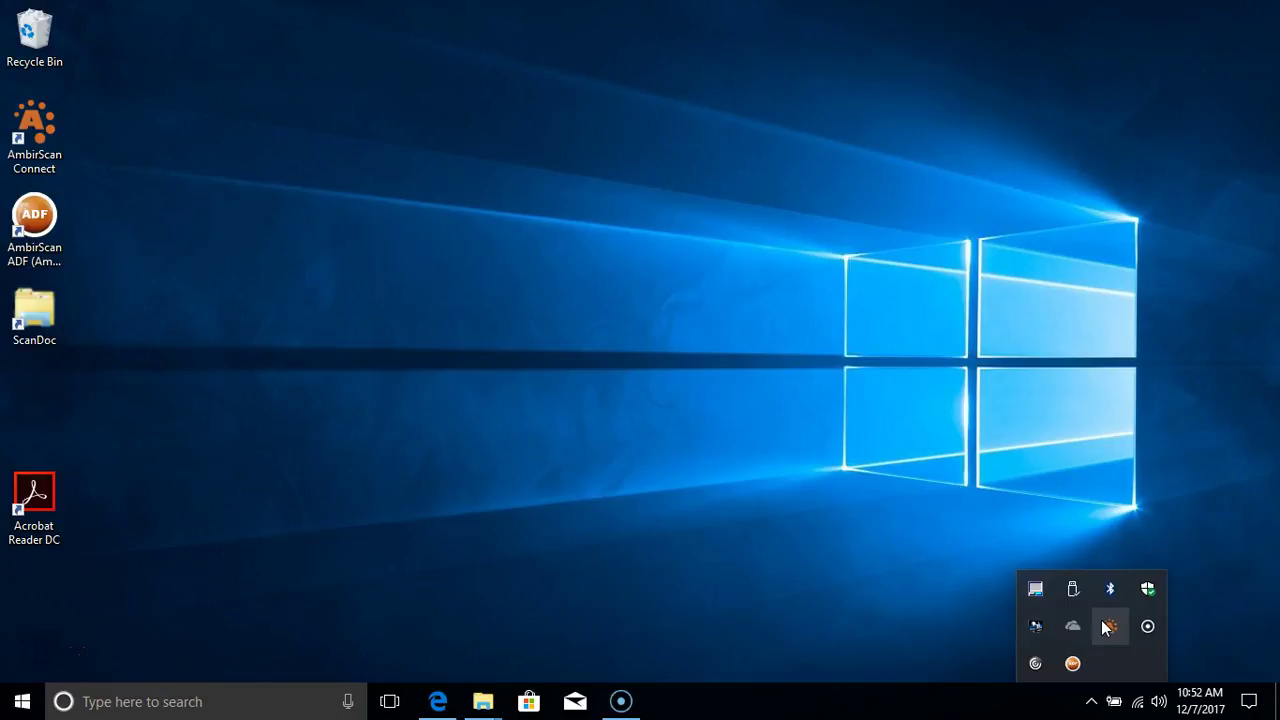
right_click(1107, 627)
left_click(1005, 522)
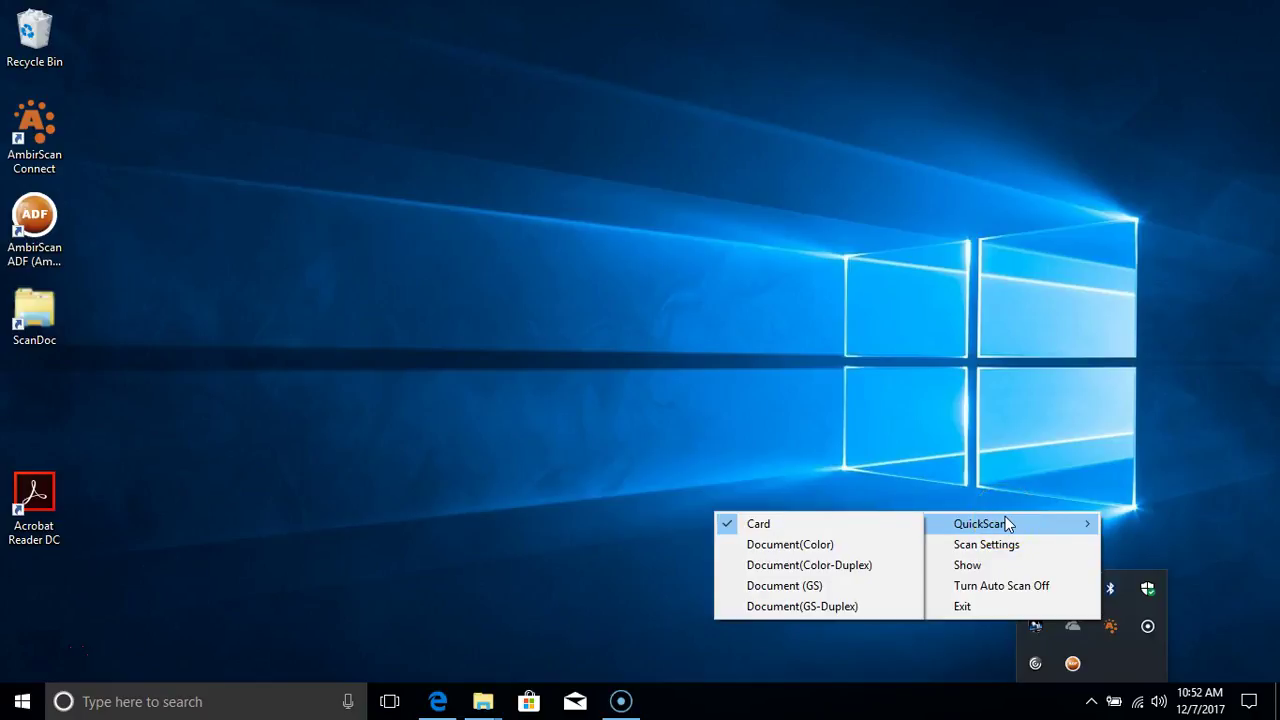
left_click(849, 509)
left_click(980, 524)
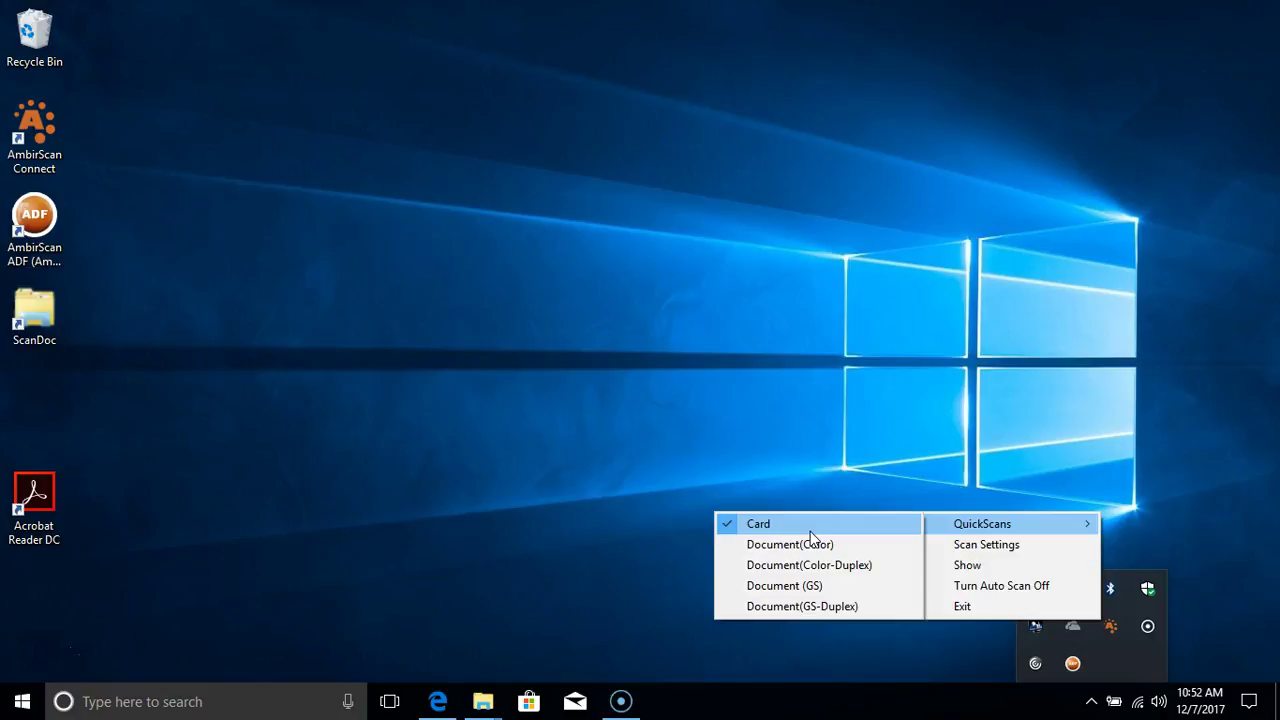
left_click(812, 568)
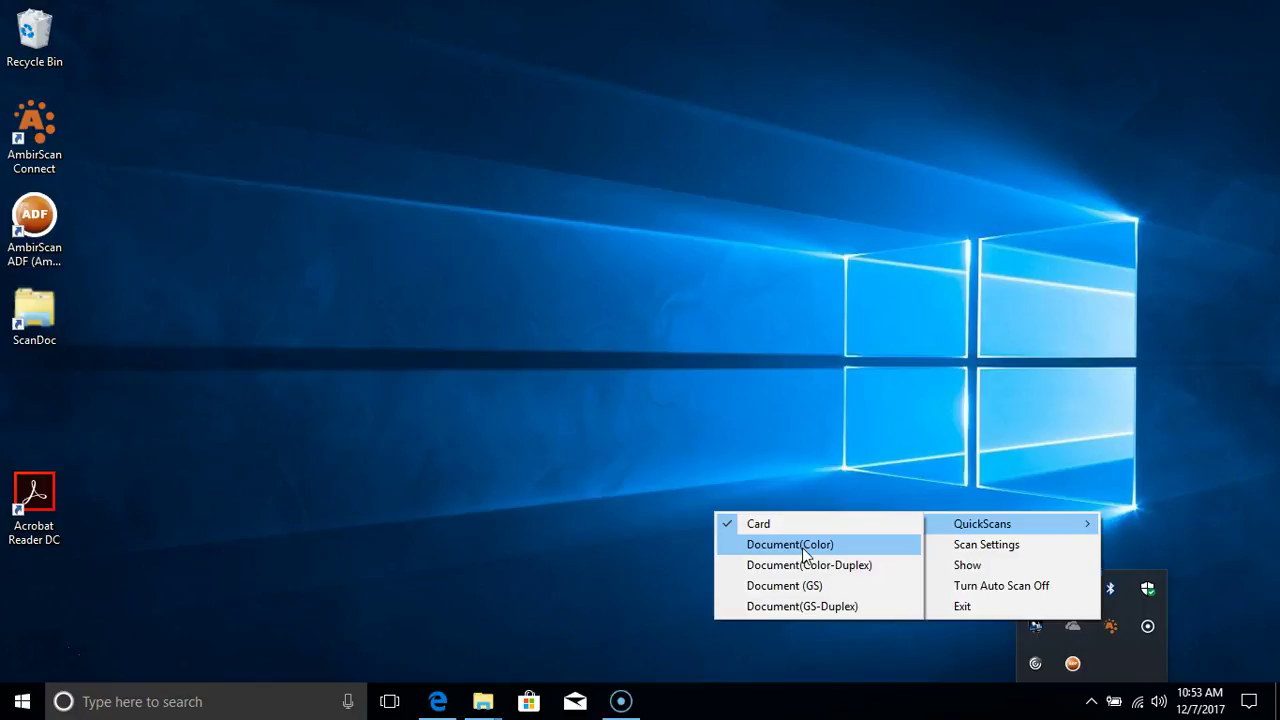
left_click(797, 566)
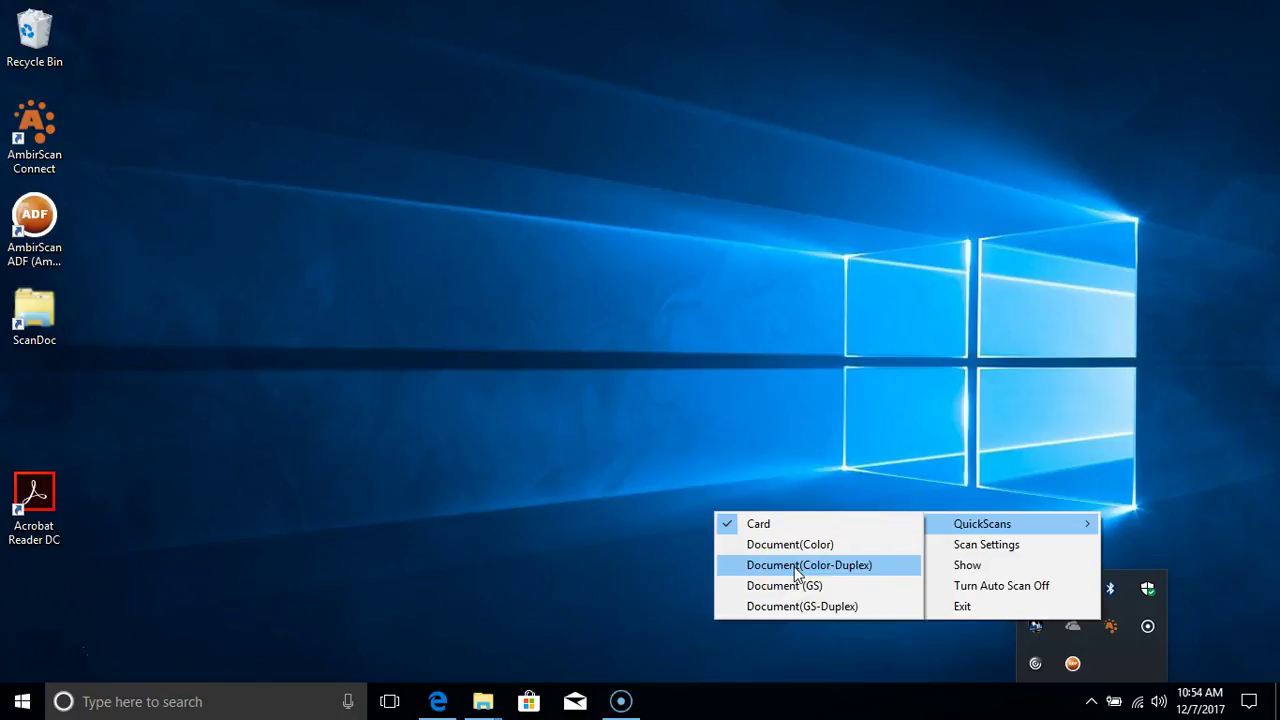
left_click(786, 566)
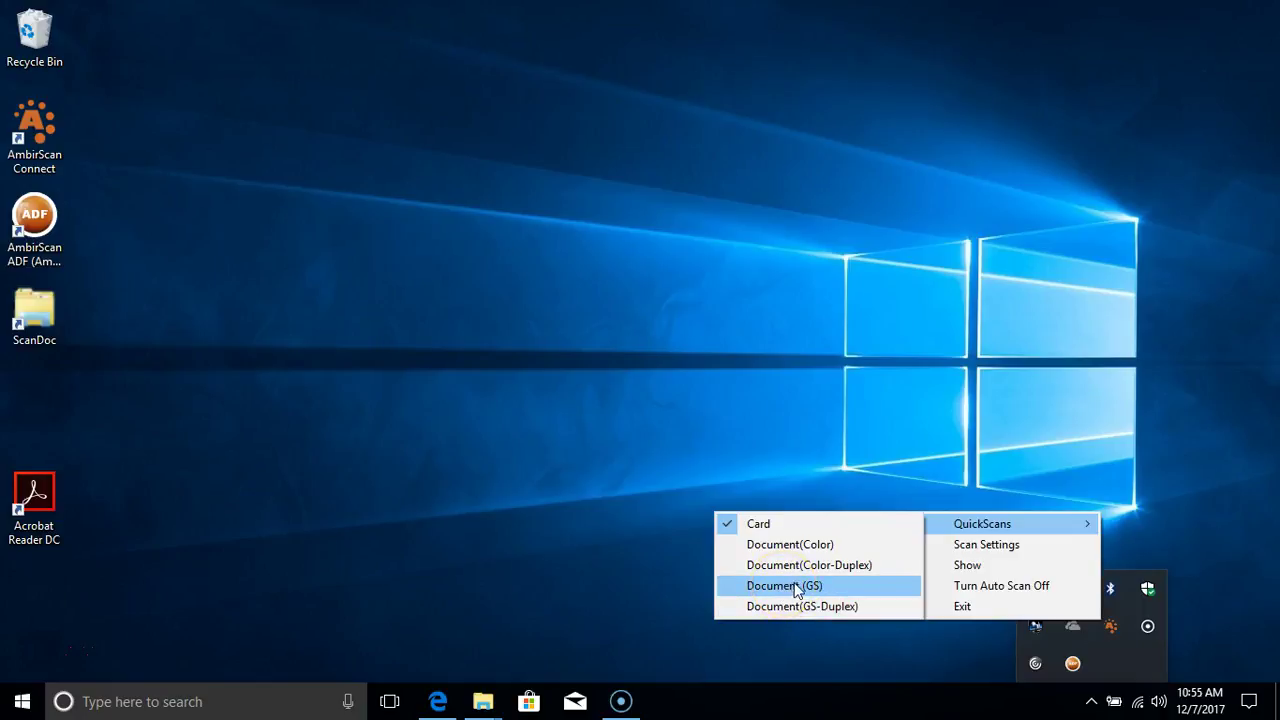
left_click(785, 608)
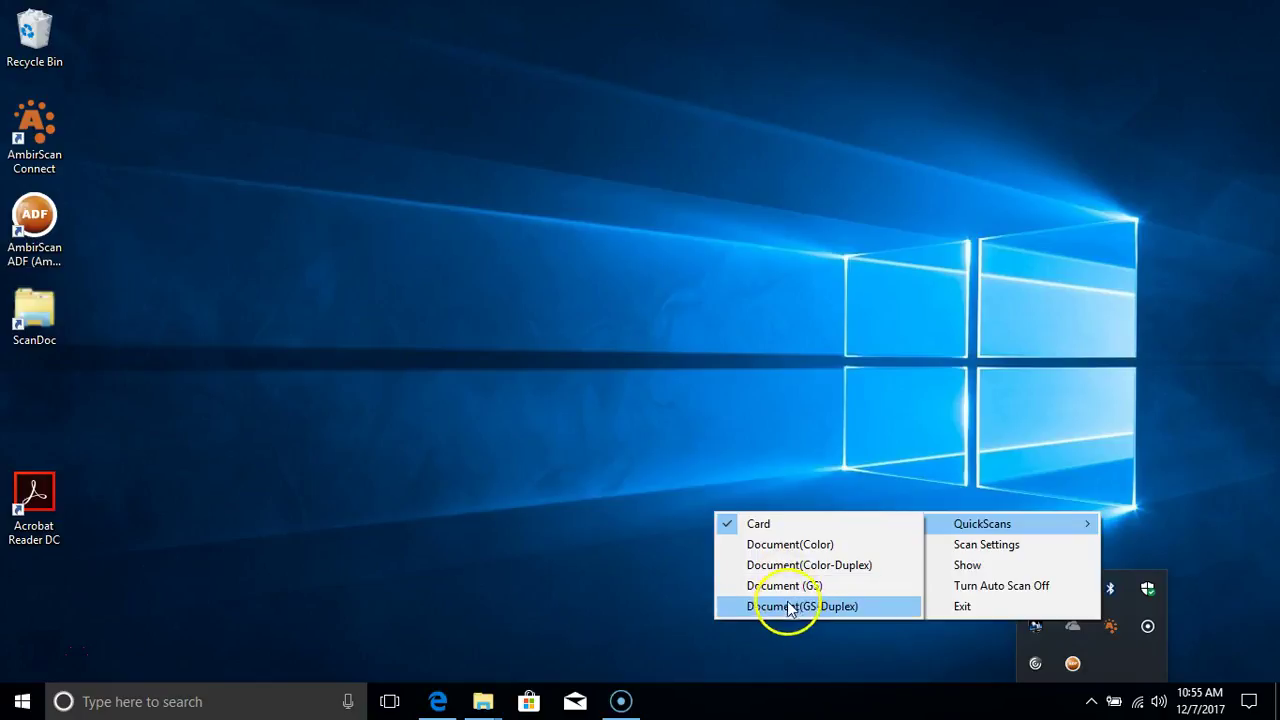
Scan a card using the Card QuickScan preset.
left_click(789, 517)
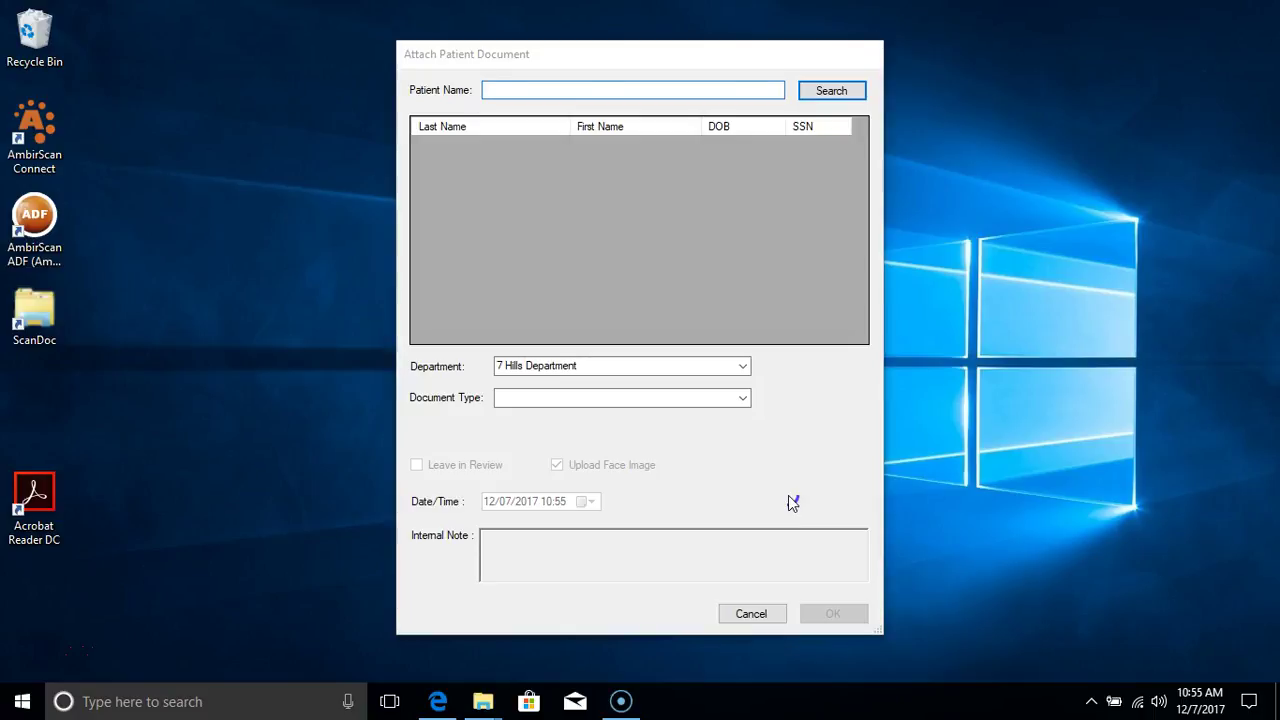
Search the Patient Name field for the patient's last name.
left_click(519, 89)
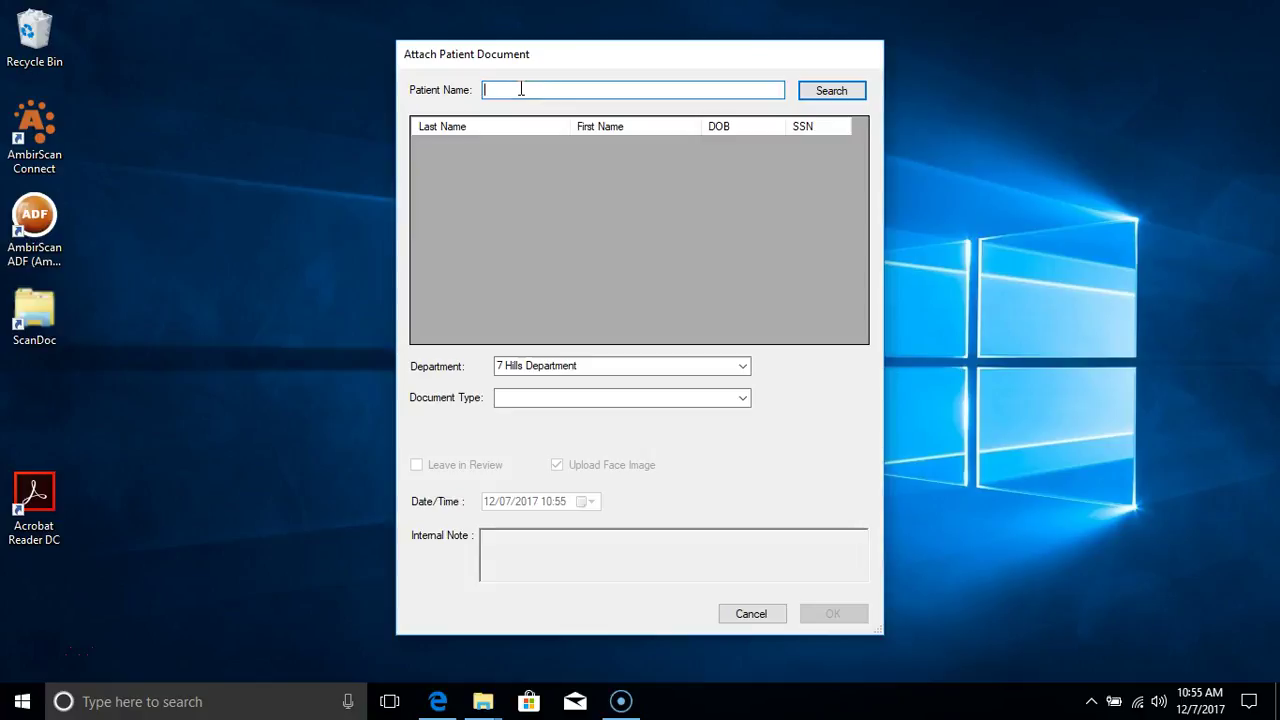
type("Murray")
key("Return")
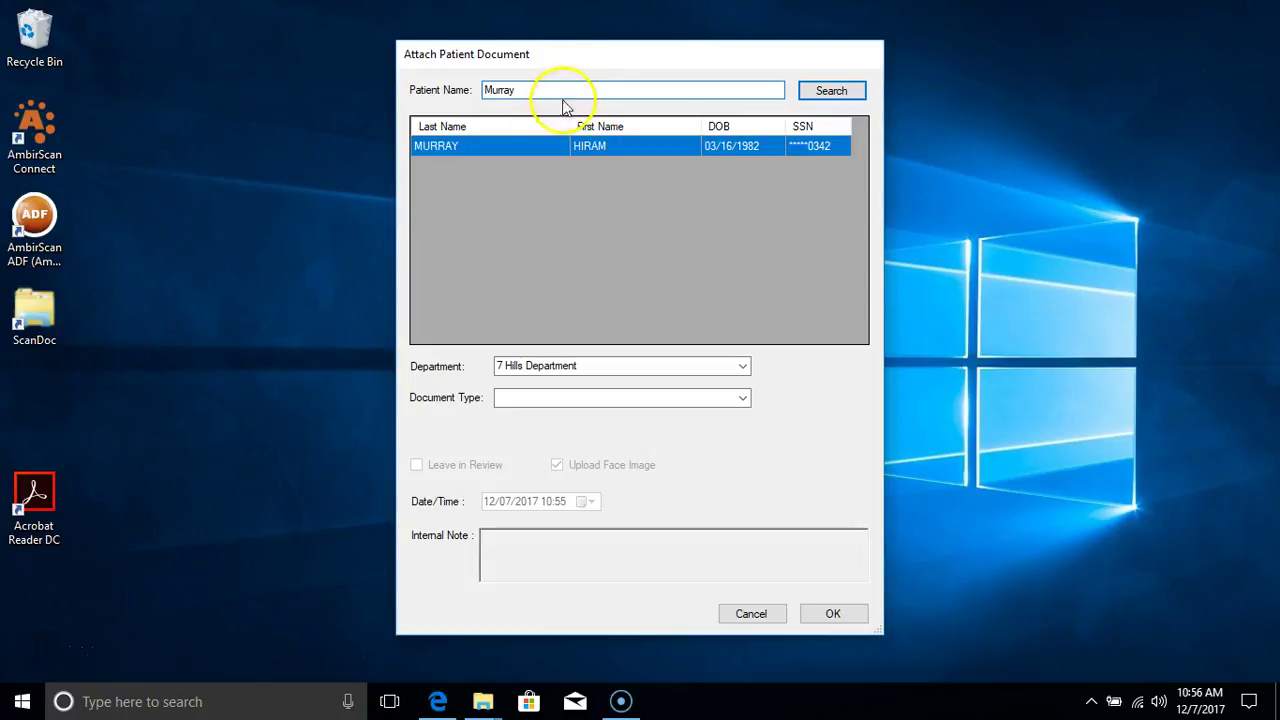
Select the matching patient record and set Document Type to Driver's License.
left_click(548, 149)
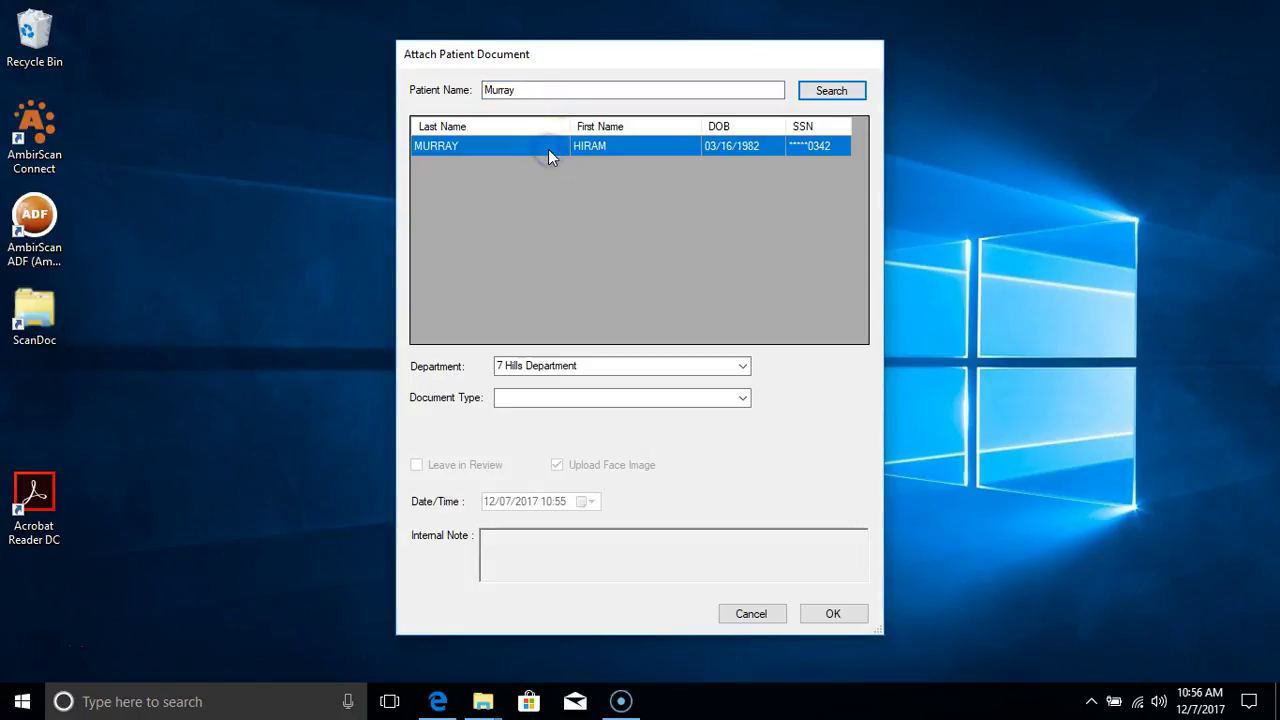
left_click(744, 398)
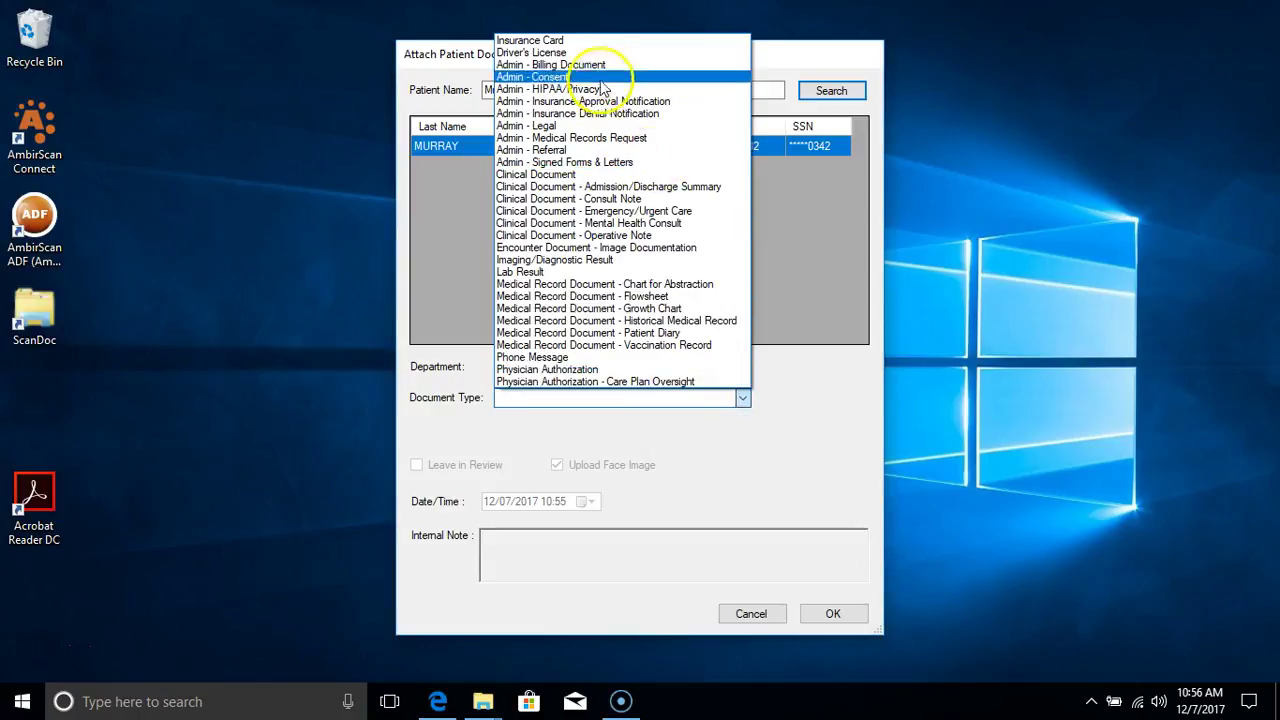
left_click(590, 52)
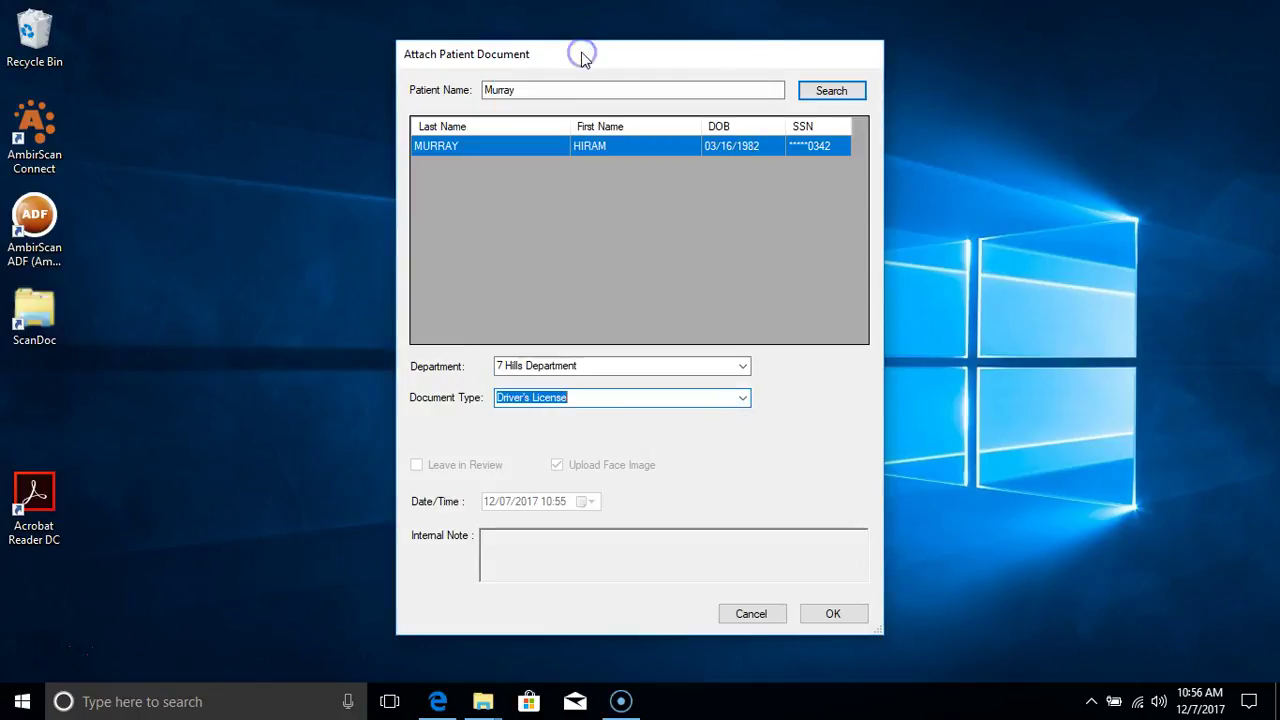
Attach the scan to the patient and accept the face crop around the license photo.
left_click(813, 614)
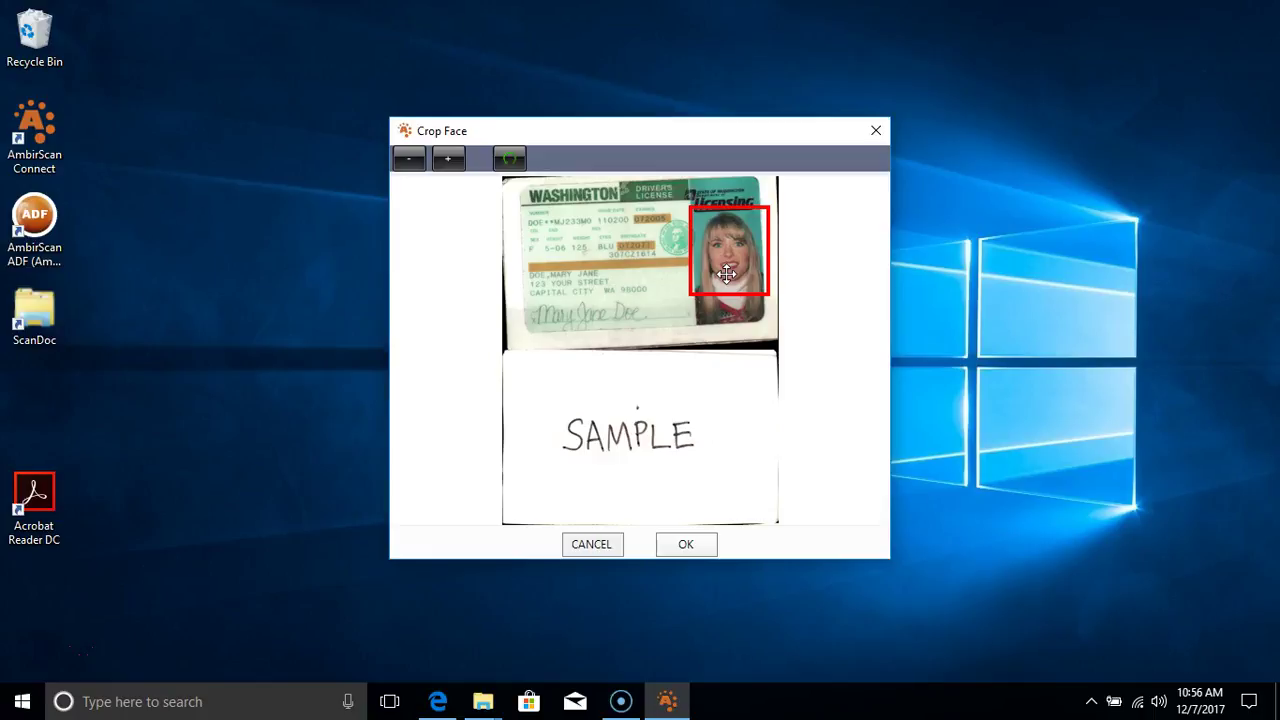
mouse_move(727, 274)
left_mouse_down()
mouse_move(666, 257)
mouse_move(826, 246)
mouse_move(734, 244)
mouse_move(749, 249)
mouse_move(731, 271)
mouse_move(731, 360)
mouse_move(697, 550)
left_mouse_up()
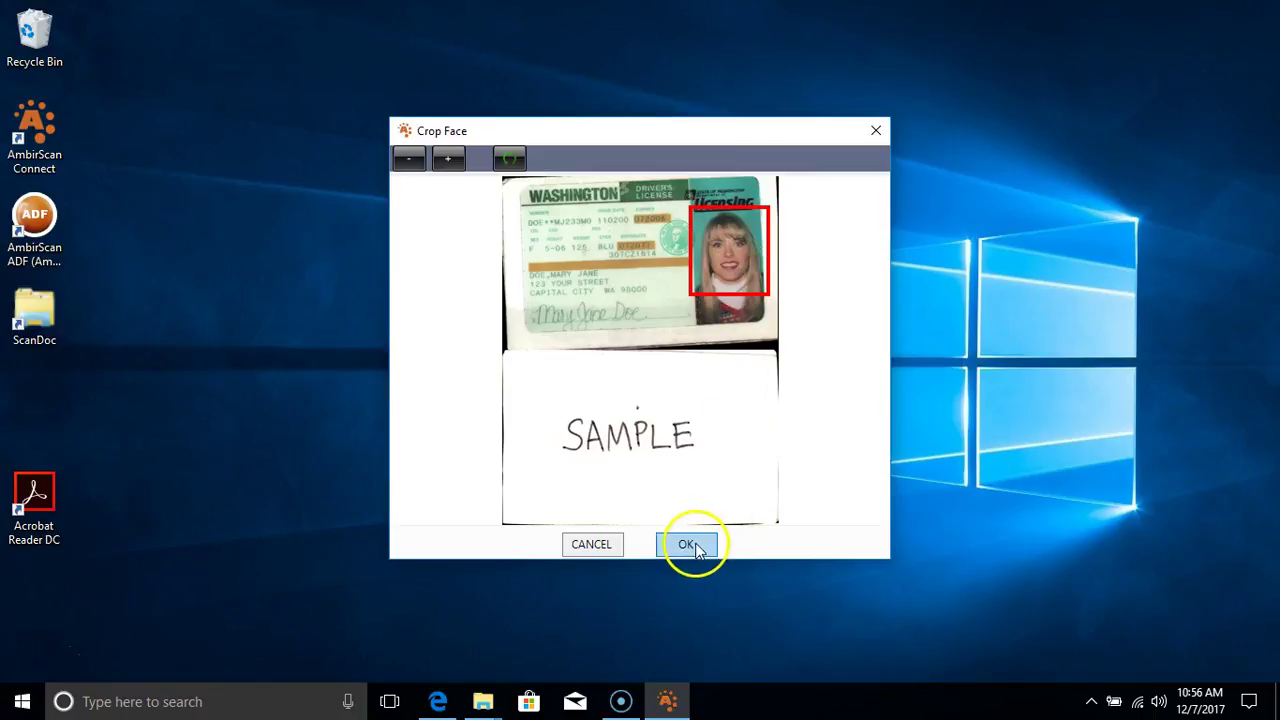
left_click(697, 550)
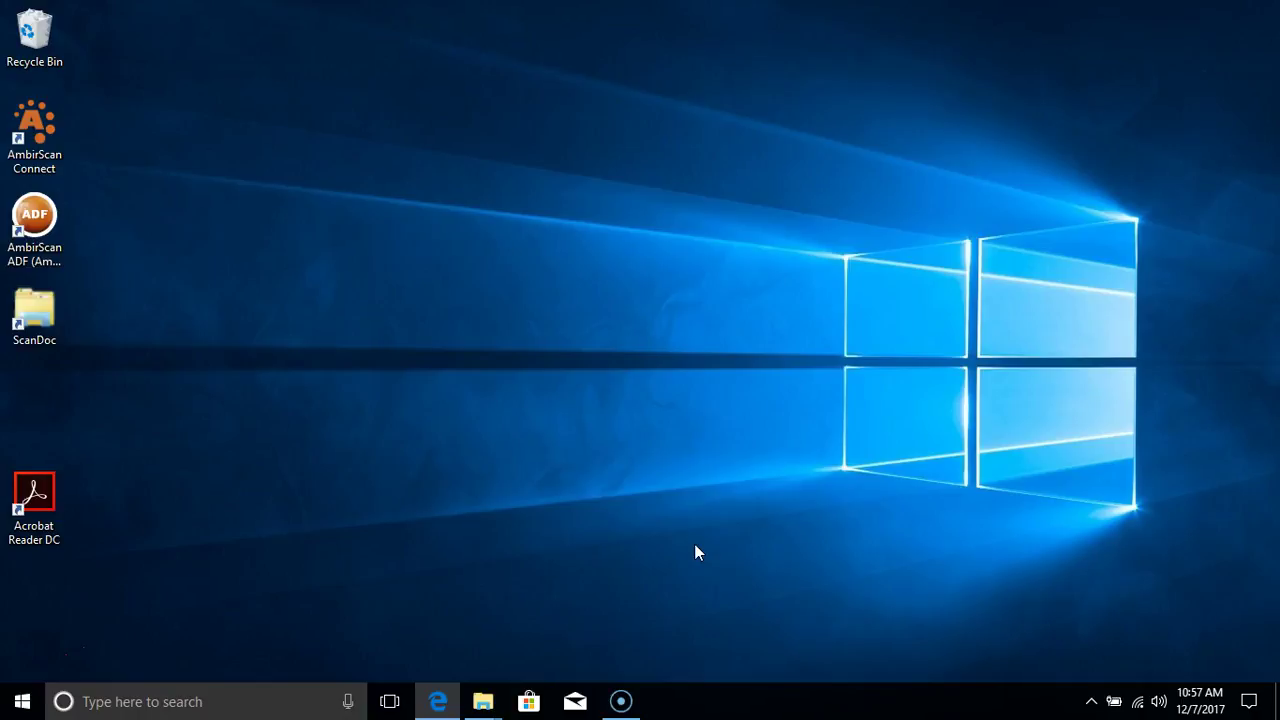
Restore the AmbirScan Connect main window from its tray icon via Show.
left_click(1091, 703)
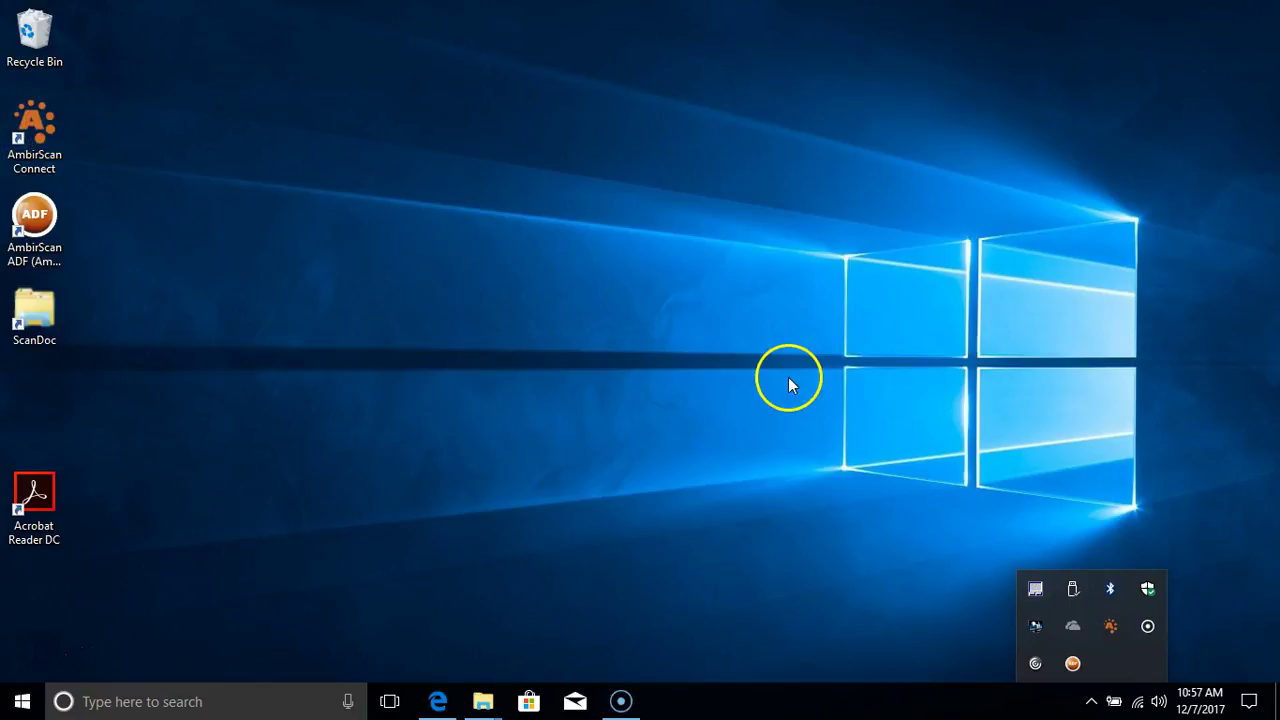
right_click(1108, 625)
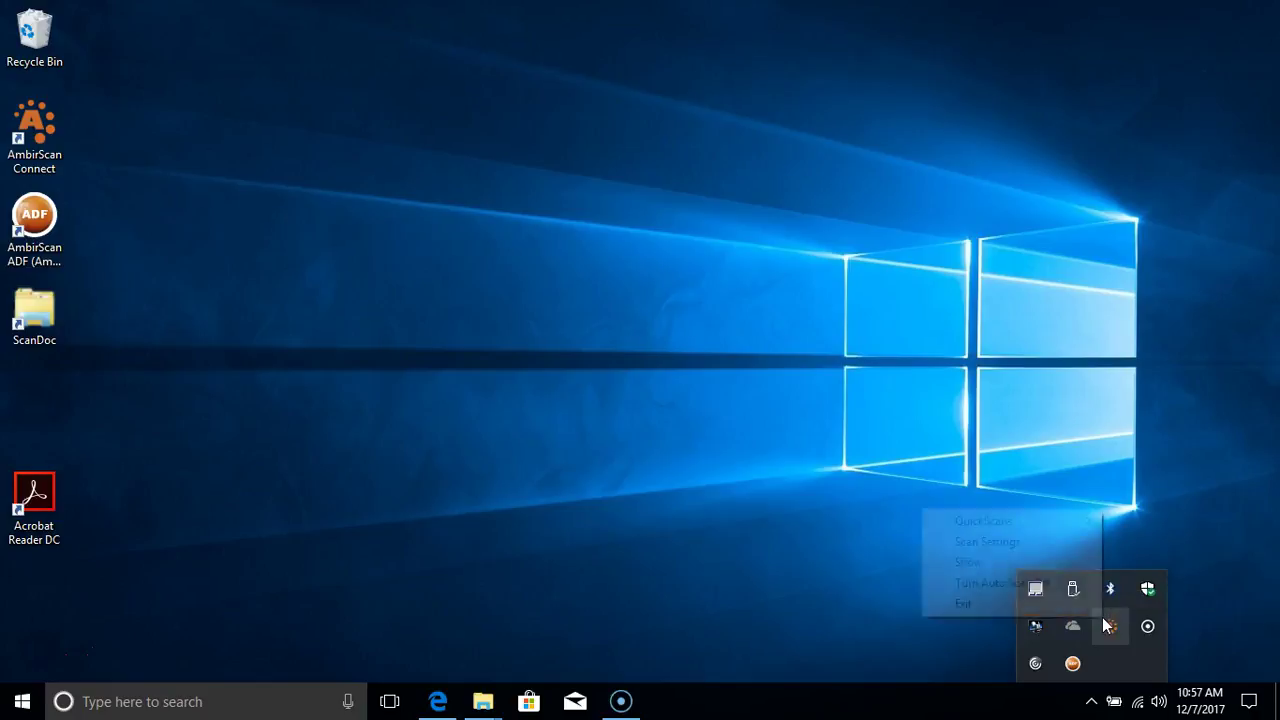
left_click(1027, 518)
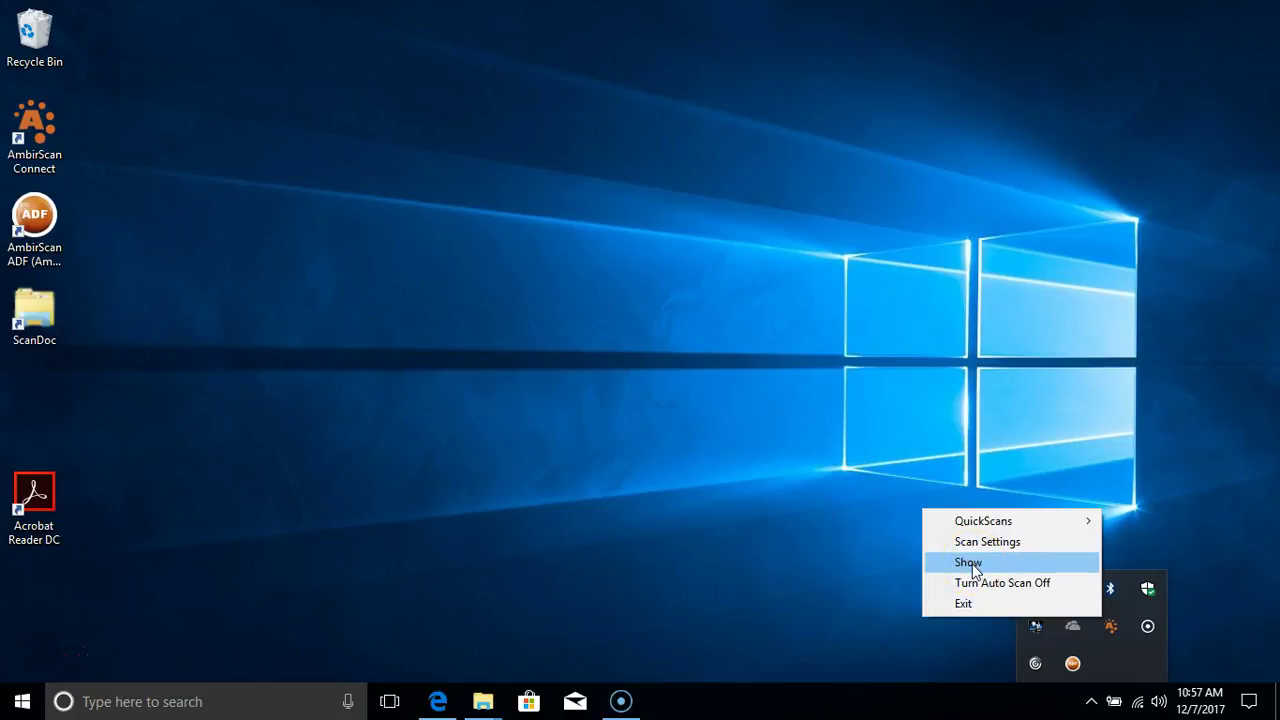
left_click(973, 566)
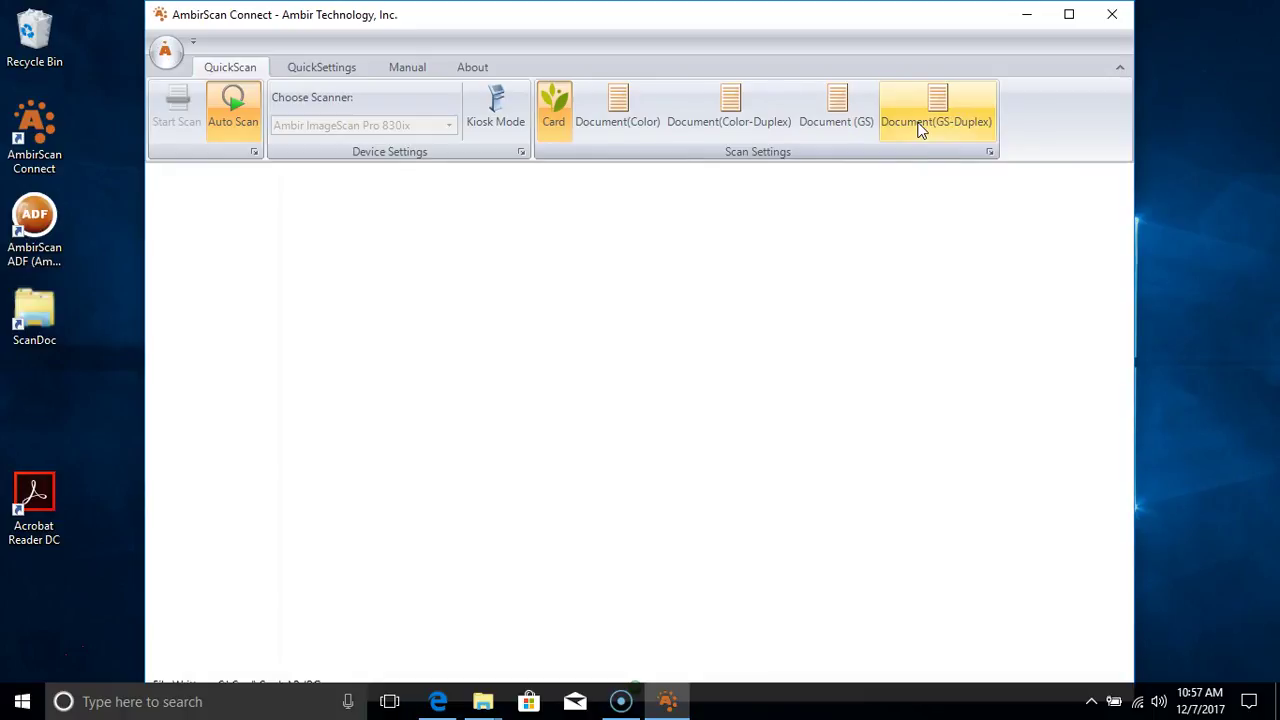
Scan the document with the Document(GS-Duplex) preset and turn Auto Scan back on.
left_click(921, 129)
left_click(921, 120)
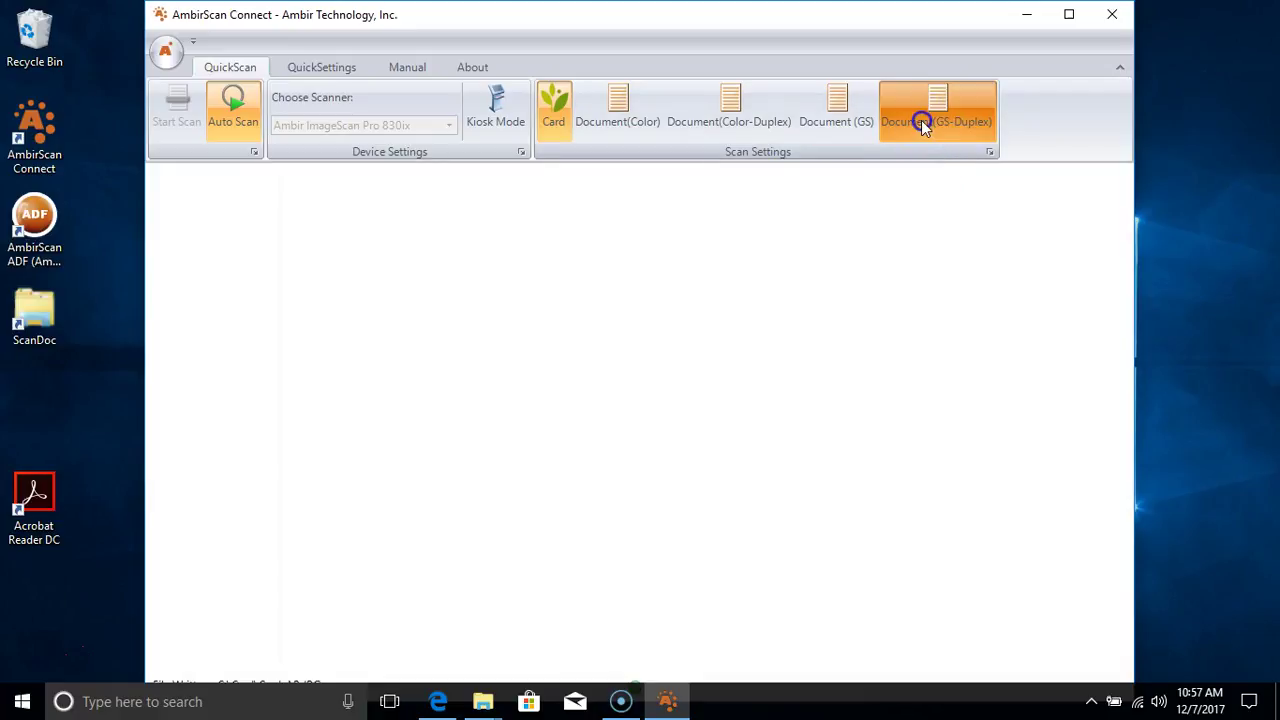
left_click(921, 120)
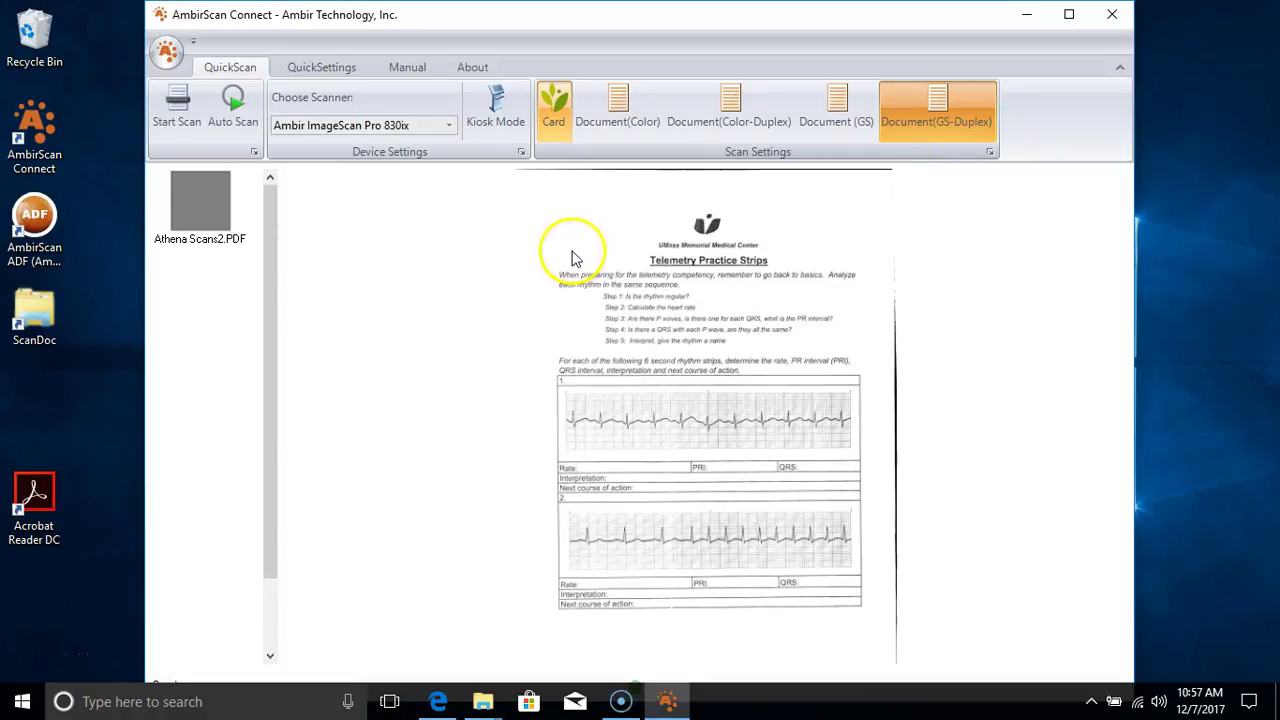
left_click(226, 112)
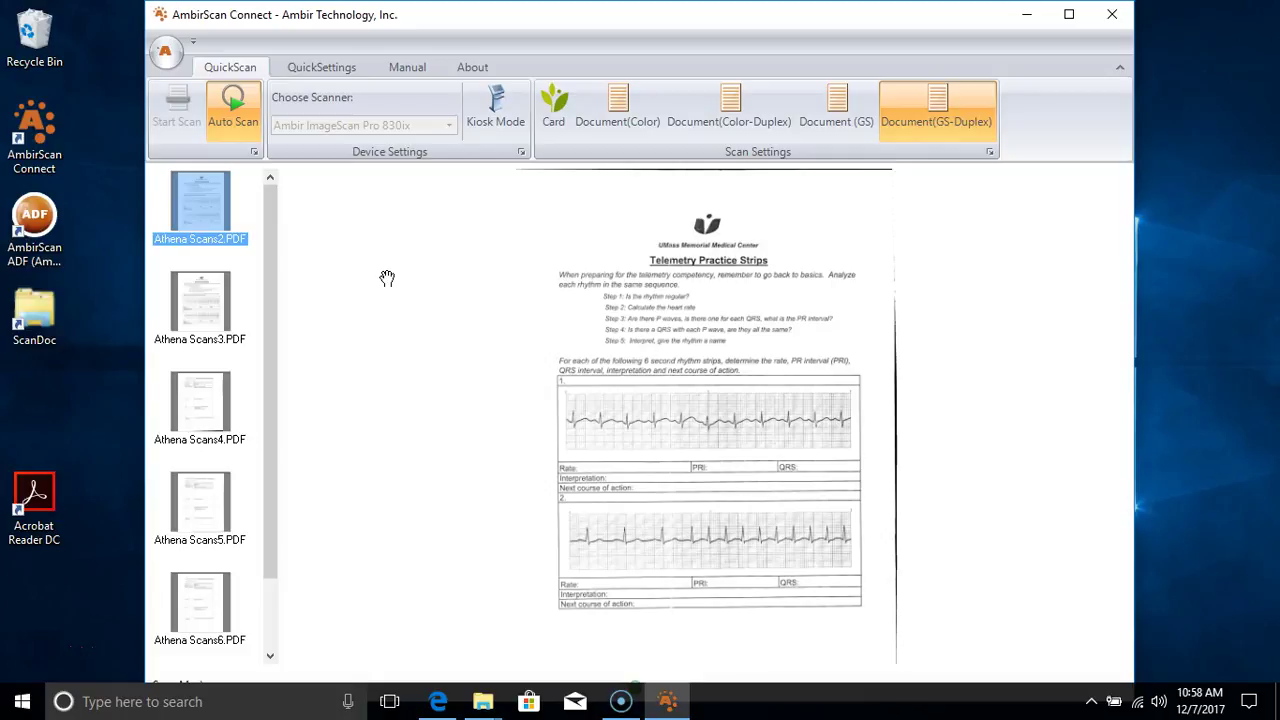
key("alt+Tab")
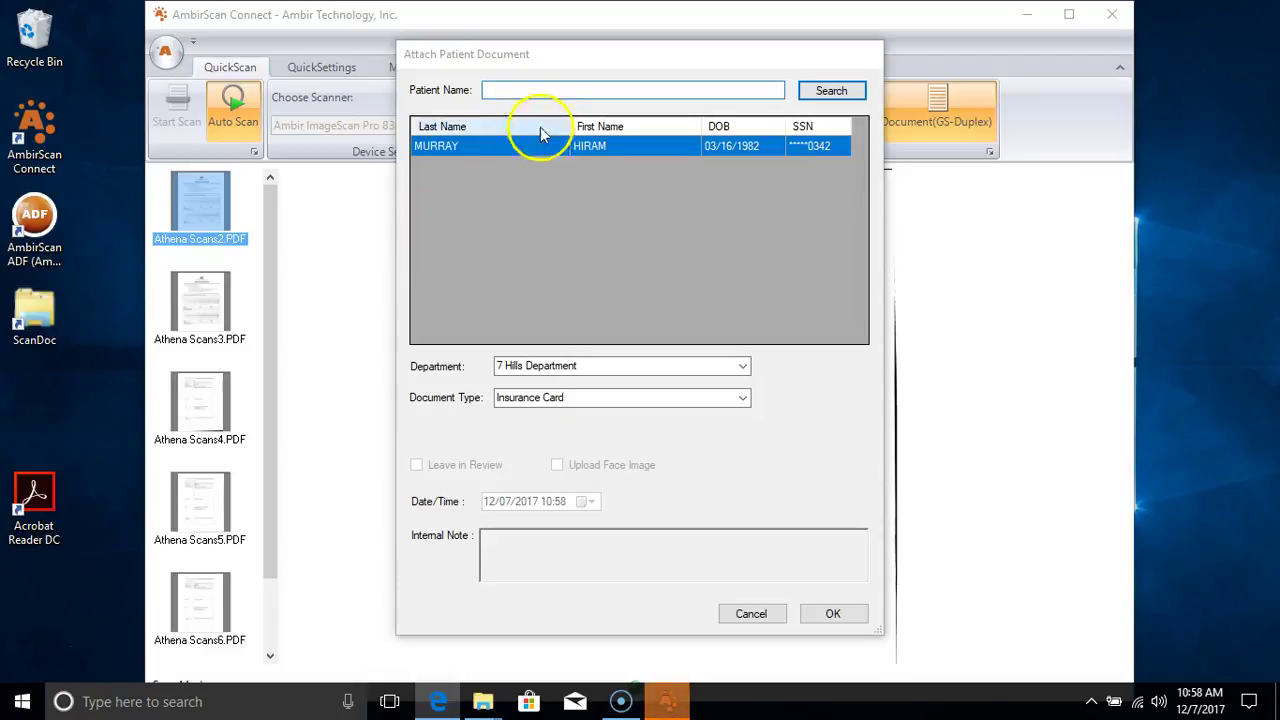
Search patients by the entered name and pick the third result.
left_click(525, 89)
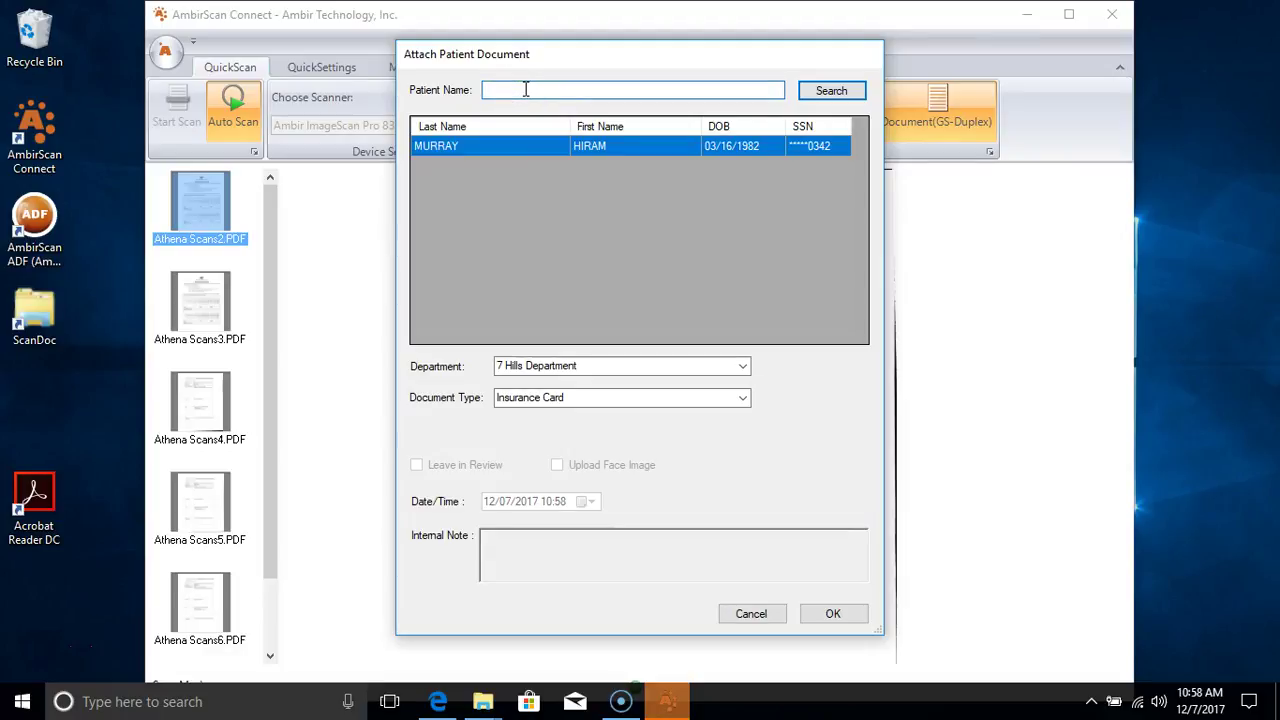
type("Dan")
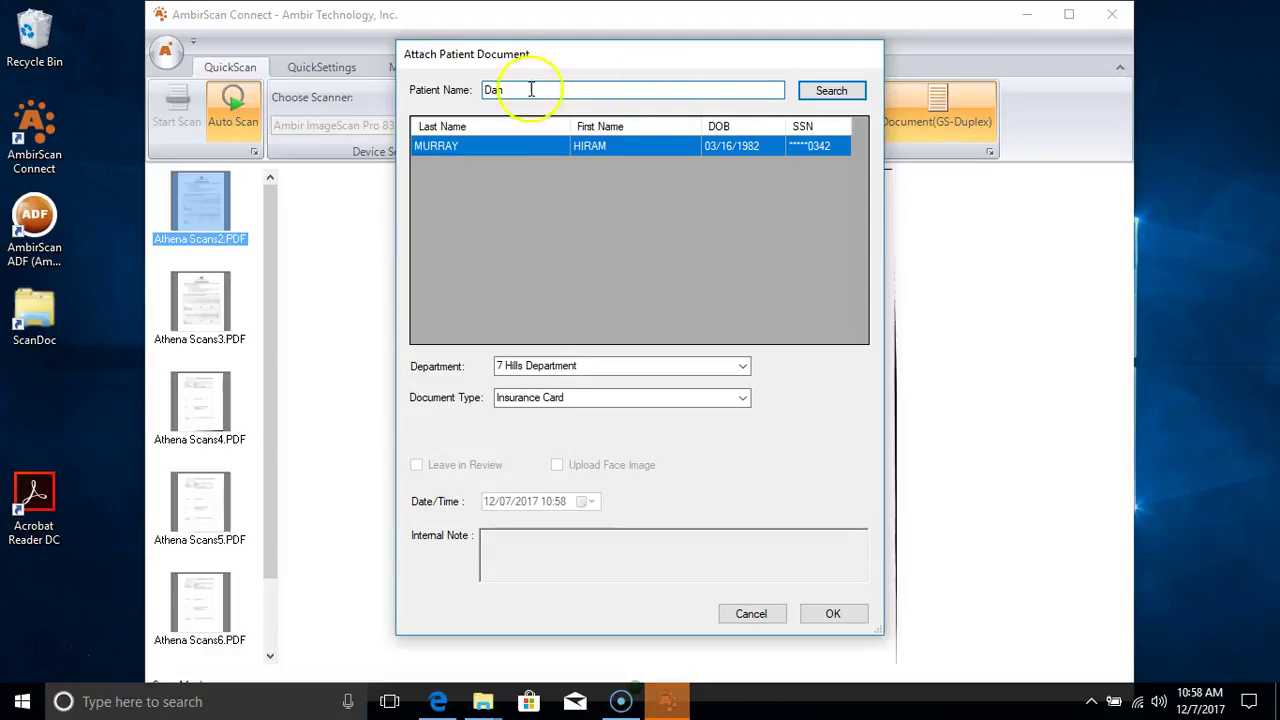
left_click(812, 91)
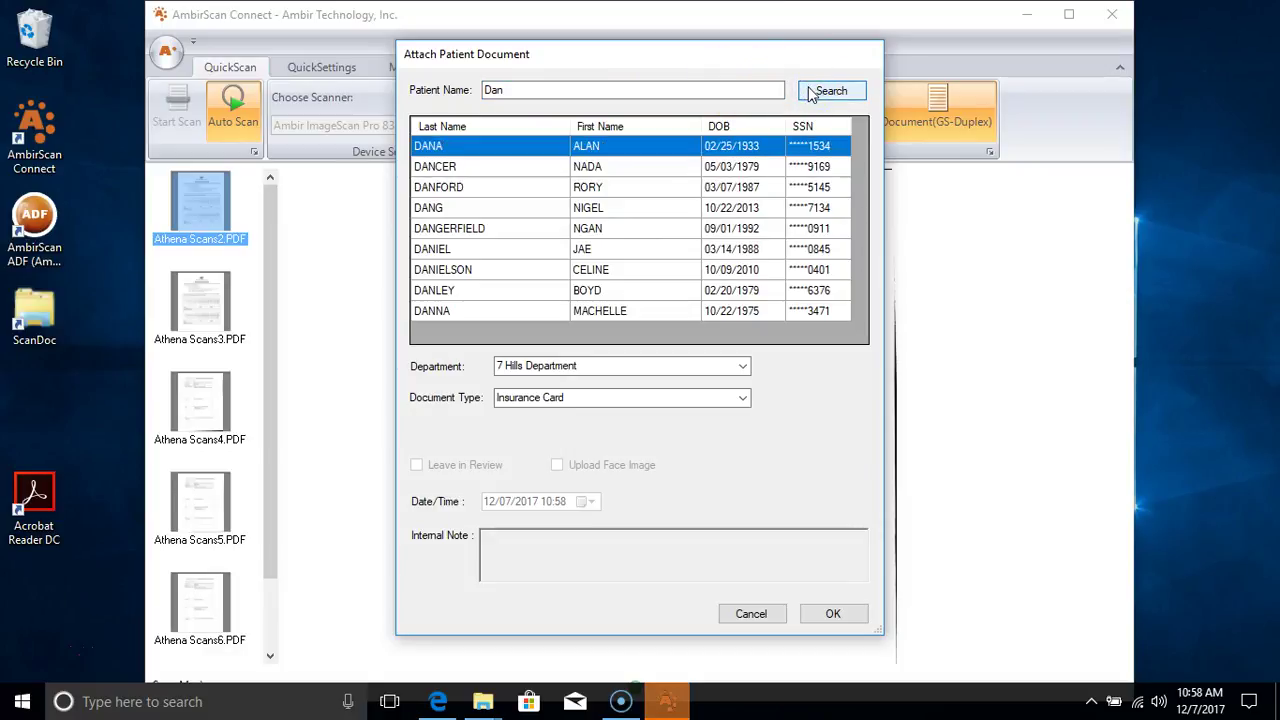
left_click(462, 195)
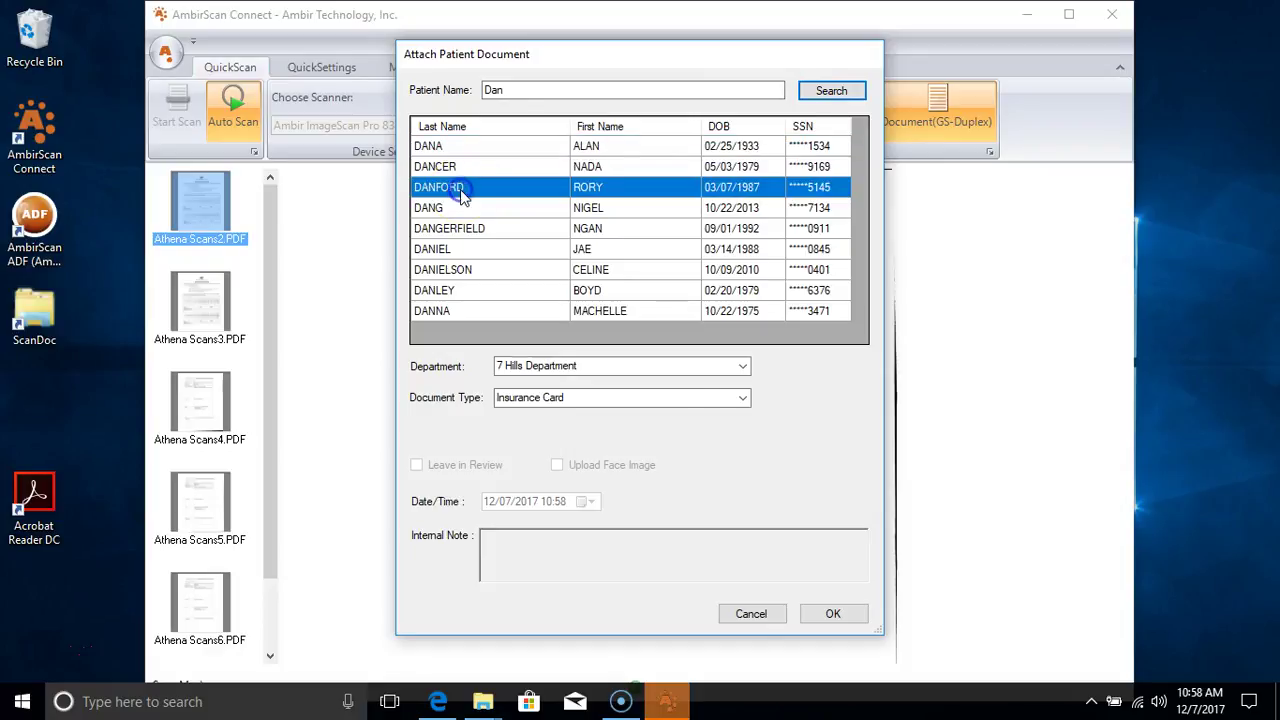
Set Document Type to Admin - Consent, add internal note 'Test', and confirm.
left_click(745, 399)
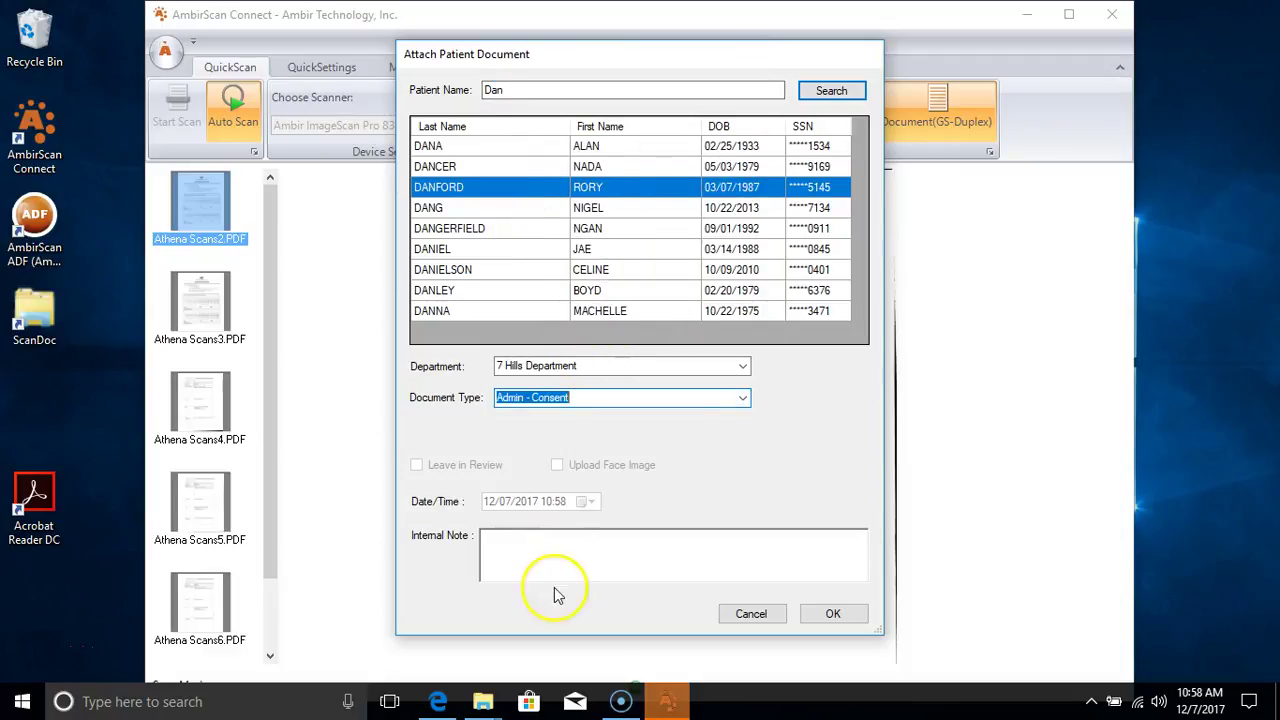
left_click(543, 562)
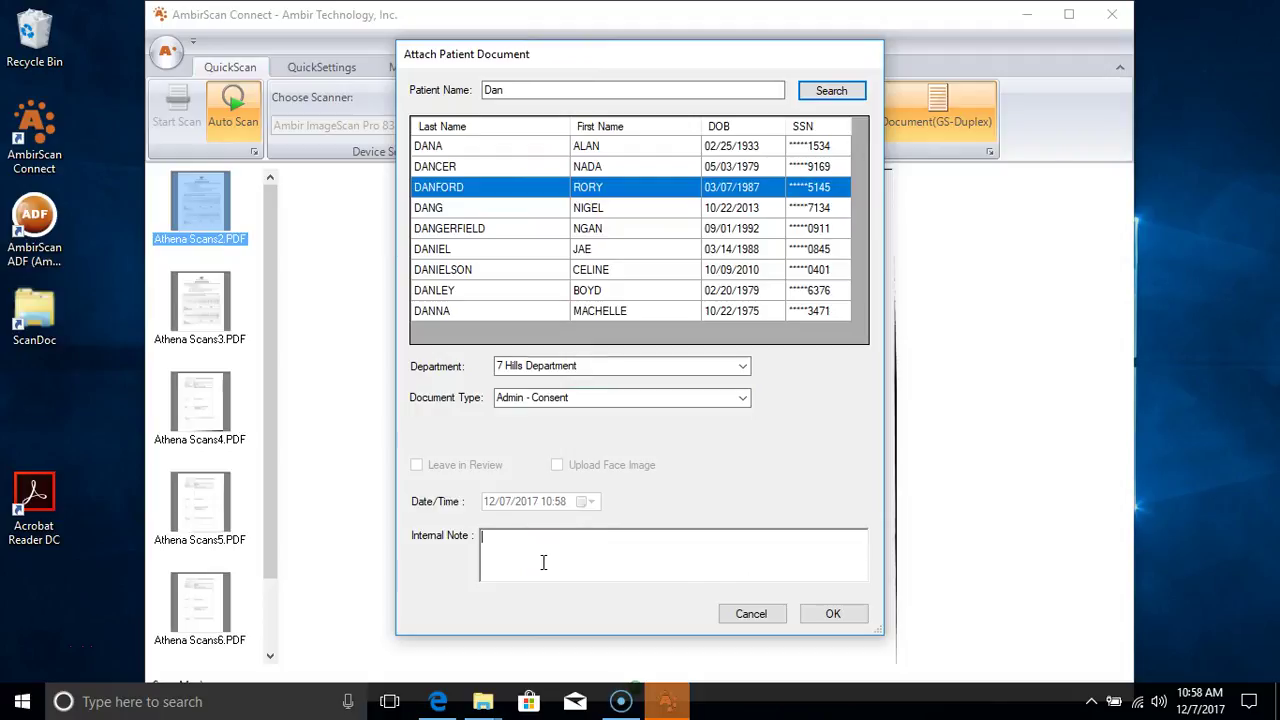
type("Test")
left_click(852, 618)
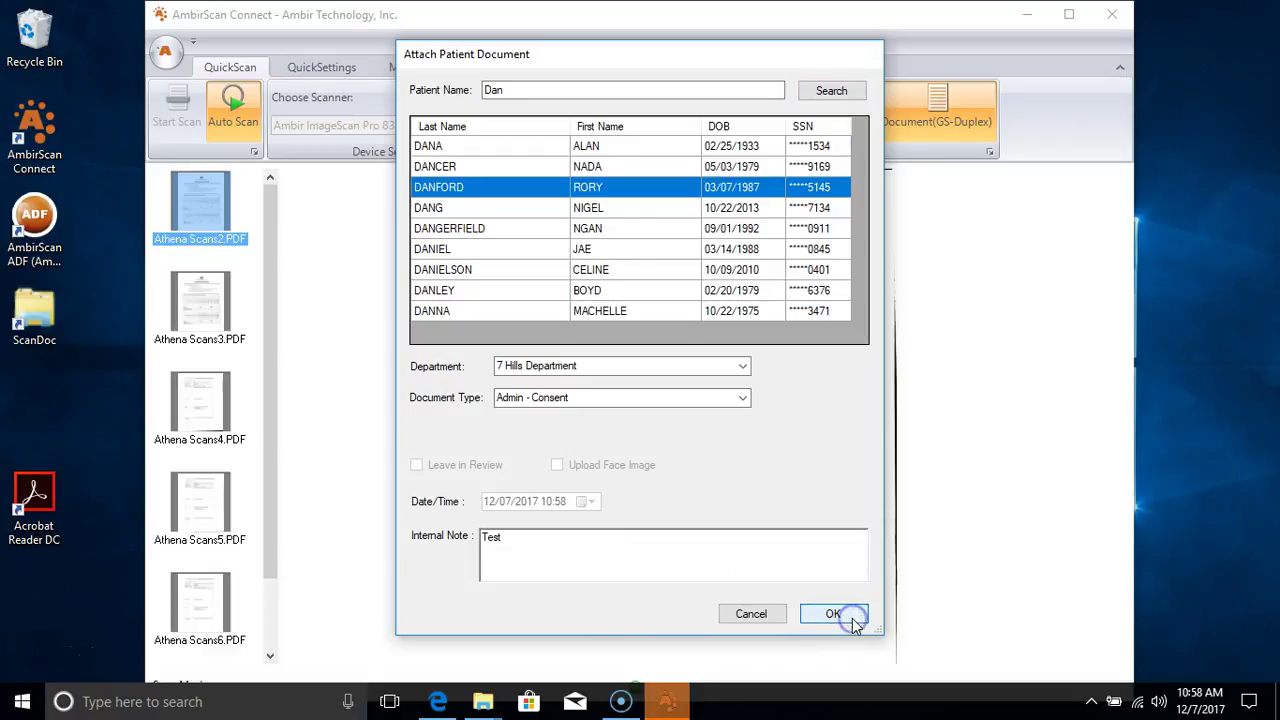